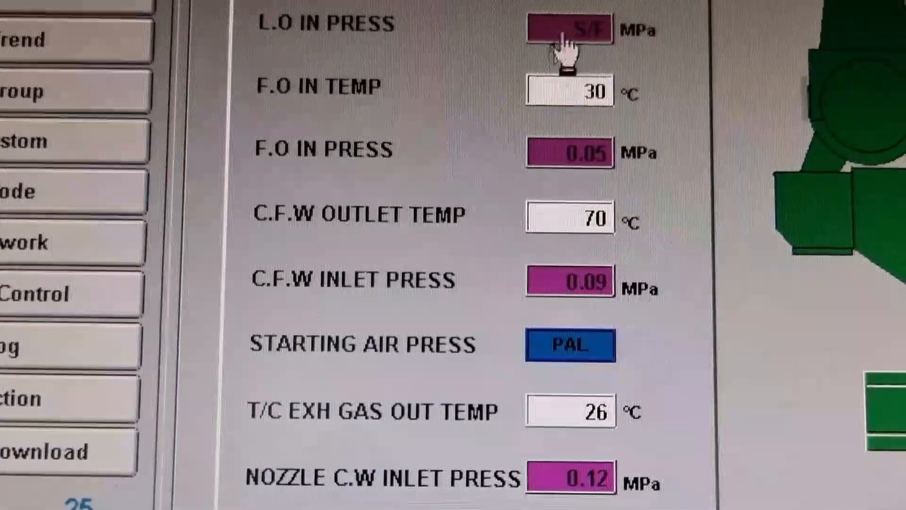
- Inspect the channel settings of the faulted L.O IN PRESS sensor on the No.4 generator
click(567, 31)
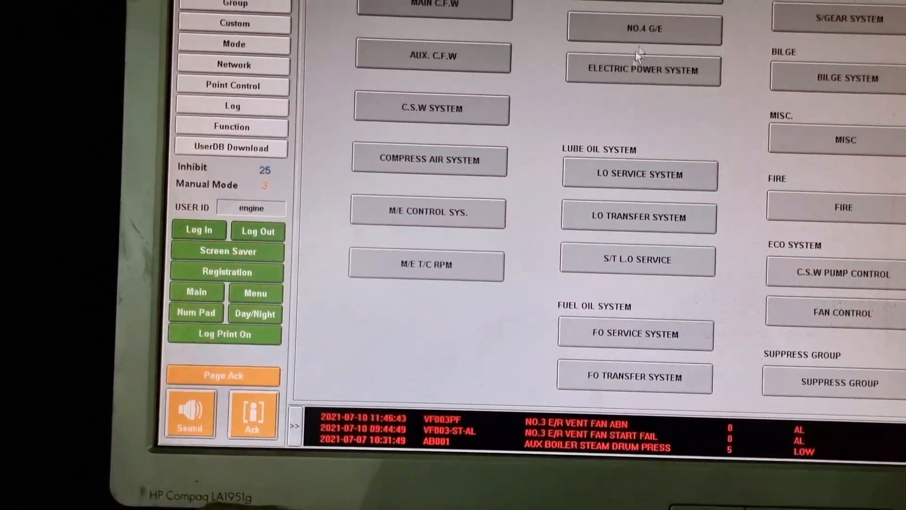
- Show the AMS network diagram of stations ST.#1 to ST.#4 in E.C.R, E.R 3RD DK and E.C.C
click(621, 83)
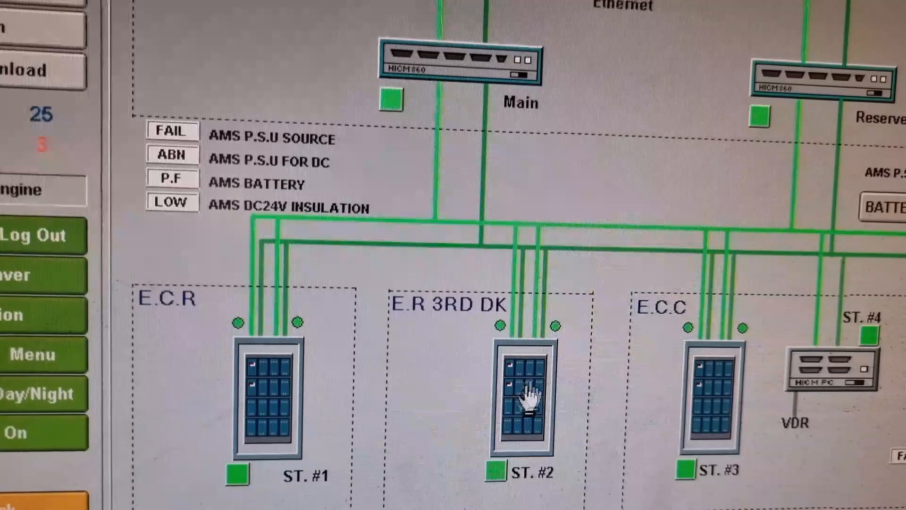
- View station No.2's module rack and the tag list of one of its AI cards
click(525, 397)
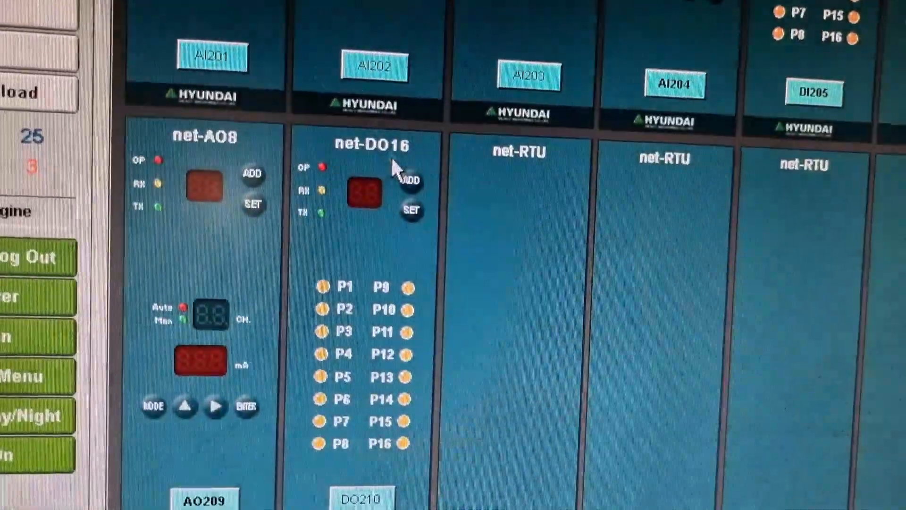
click(391, 157)
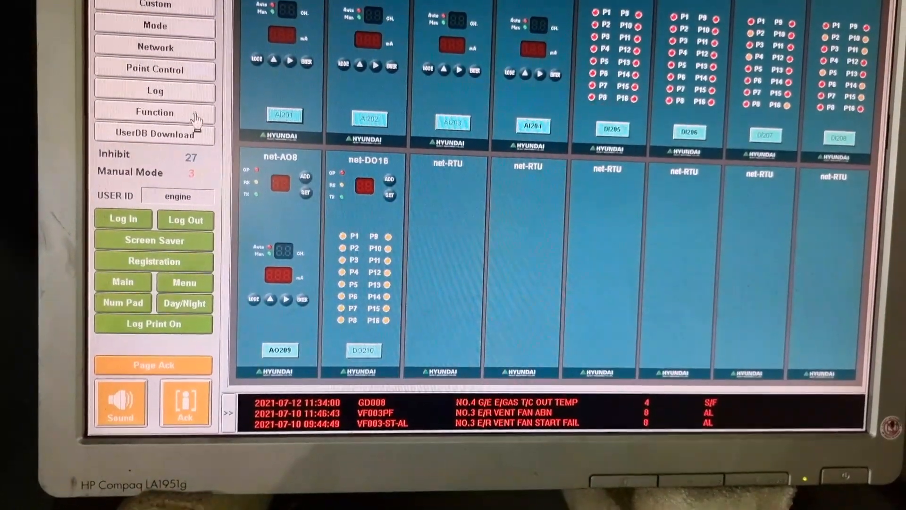
- Return to plant system selection and show the No.1 diesel generator page toward the power one-line diagram
click(185, 283)
click(297, 7)
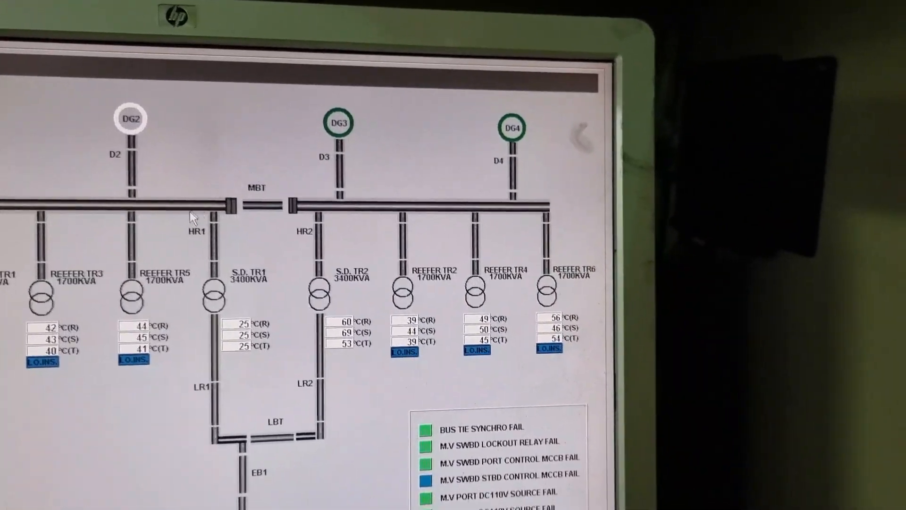
- Show the DG4 detail page with lube-oil inlet pressure reading 0.44 MPa
click(583, 151)
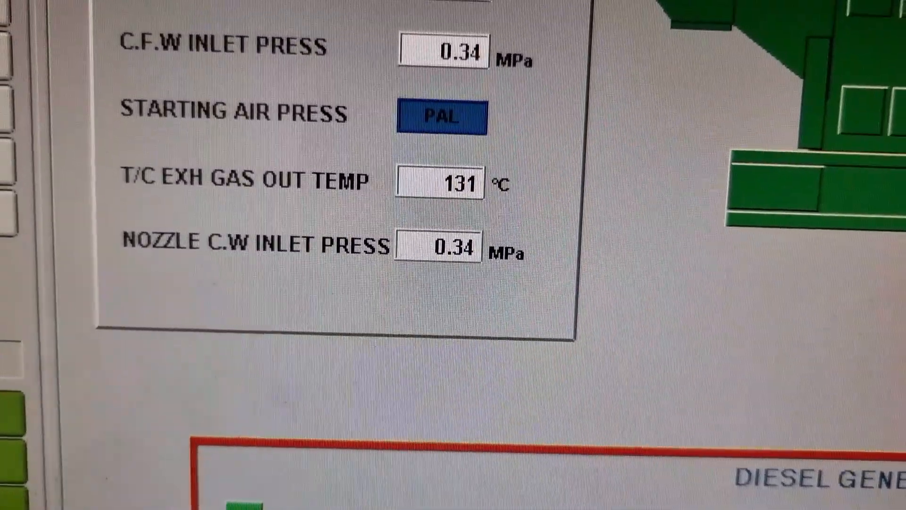